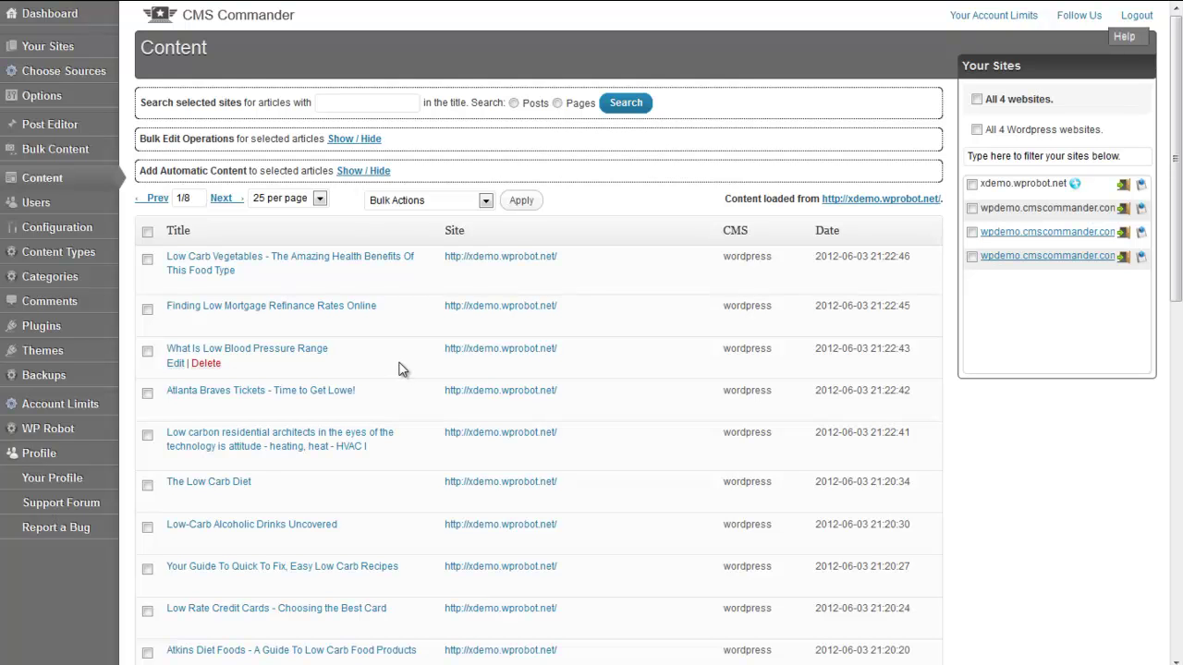
# Highlight the xdemo.wprobot.net source and advance to the next page of articles.
pyautogui.moveTo(724, 199); pyautogui.dragTo(821, 200)
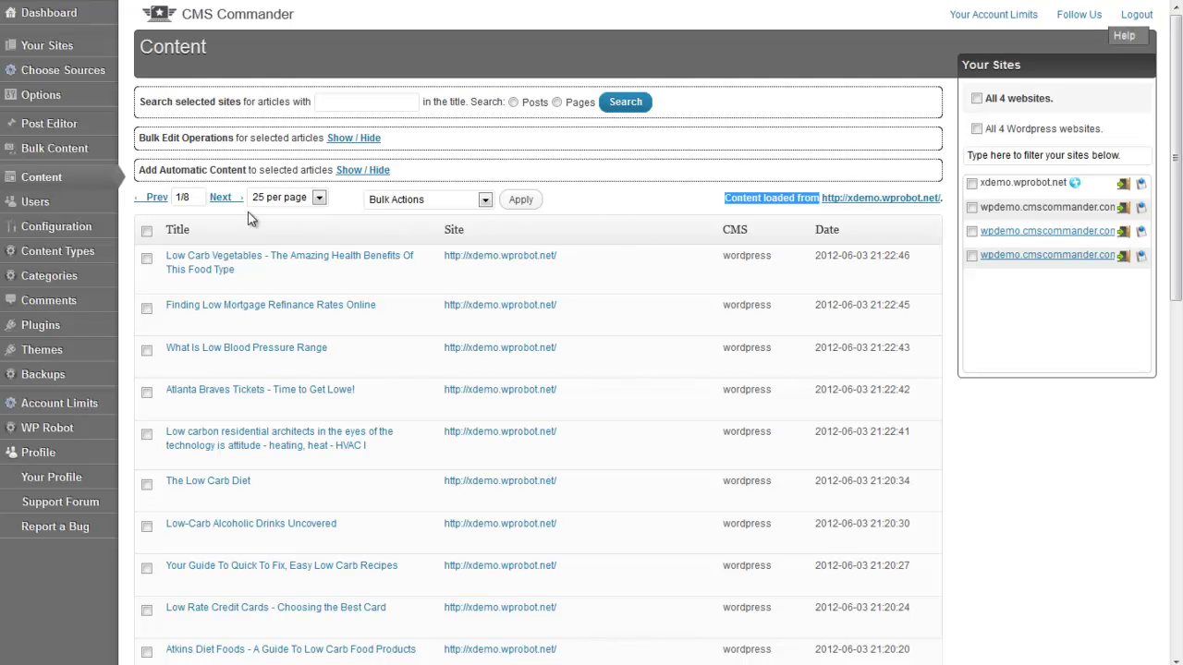
pyautogui.click(220, 198)
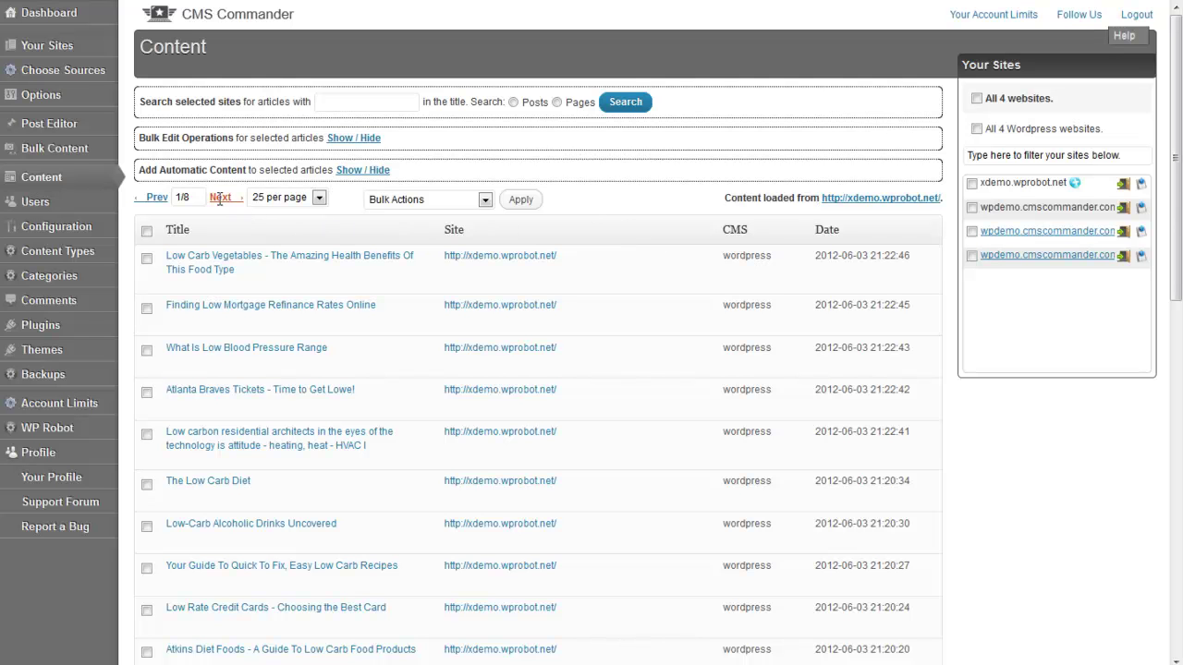
# Return to page 1 of 8 of the xdemo articles, keeping 25 per page.
pyautogui.click(157, 198)
pyautogui.click(275, 199)
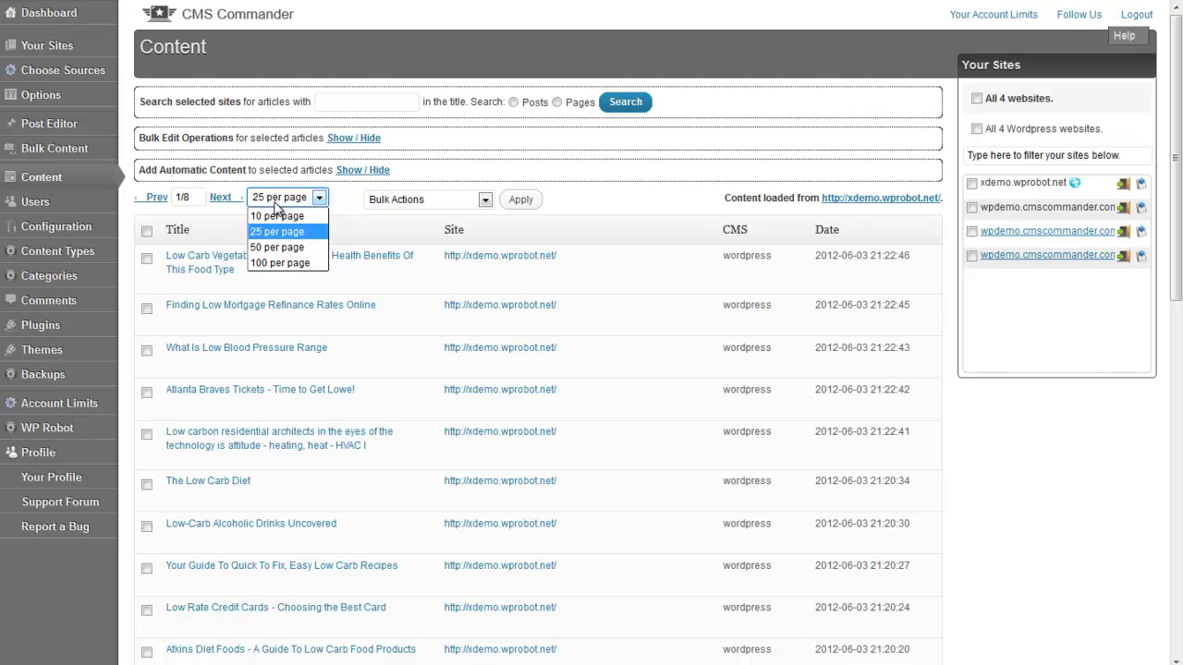
pyautogui.click(275, 203)
pyautogui.moveTo(207, 292)
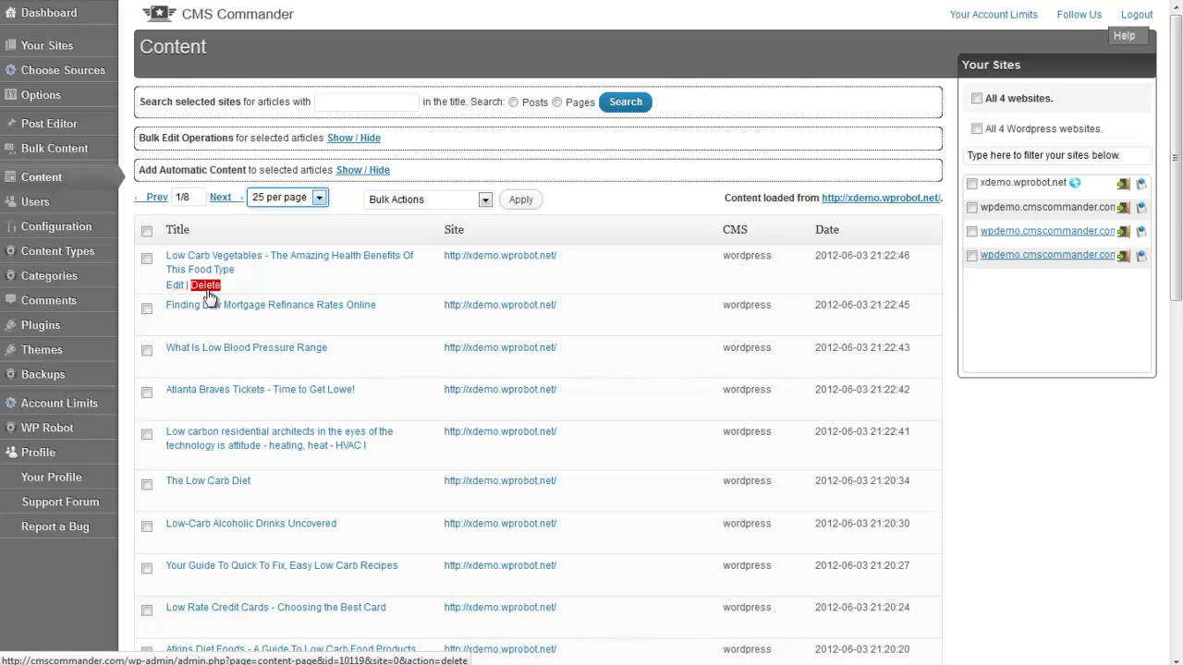
# Check the three newest articles, Low Carb Vegetables through What Is Low Blood Pressure Range.
pyautogui.click(146, 258)
pyautogui.click(146, 308)
pyautogui.click(146, 351)
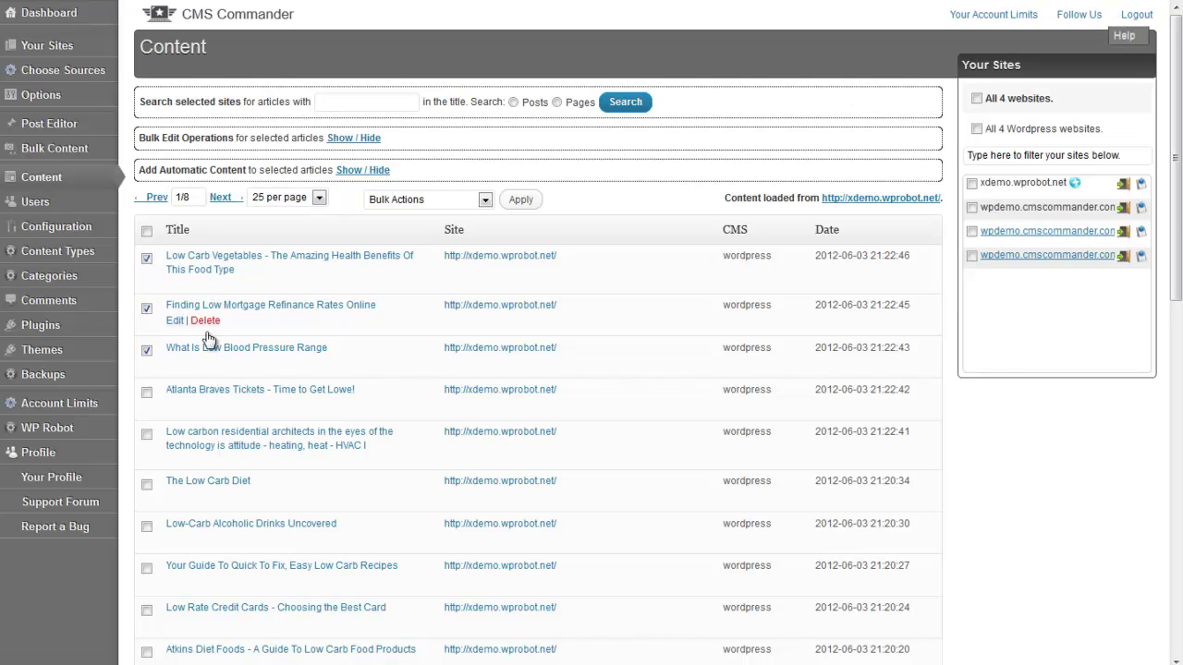
pyautogui.click(429, 208)
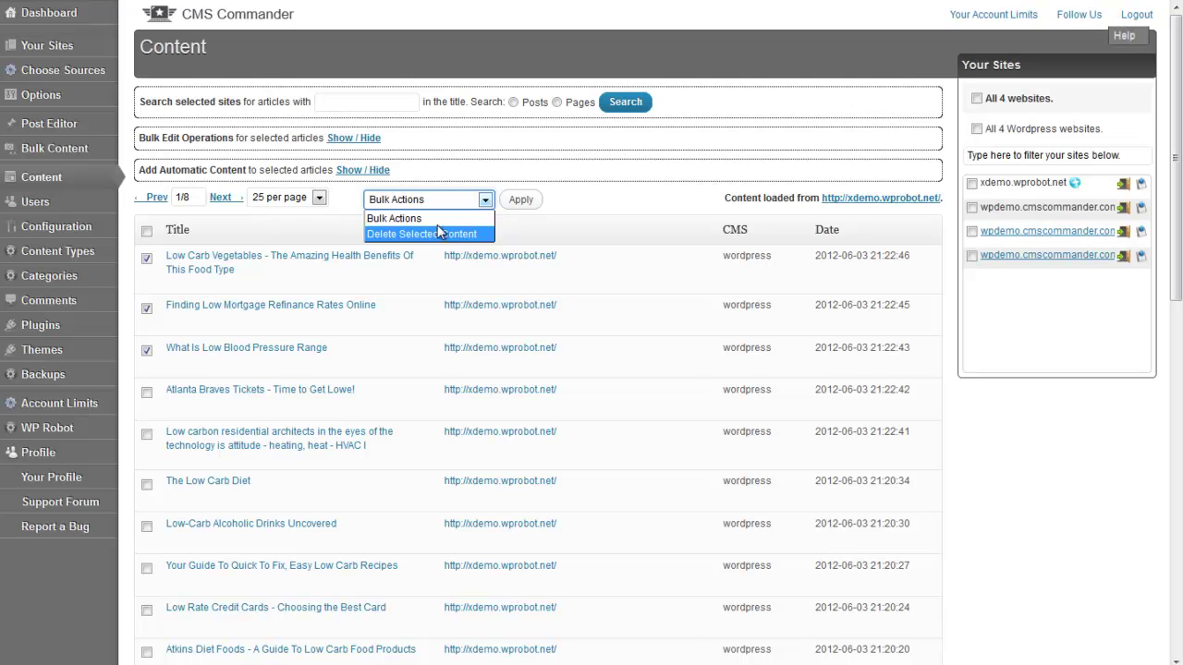
pyautogui.click(434, 218)
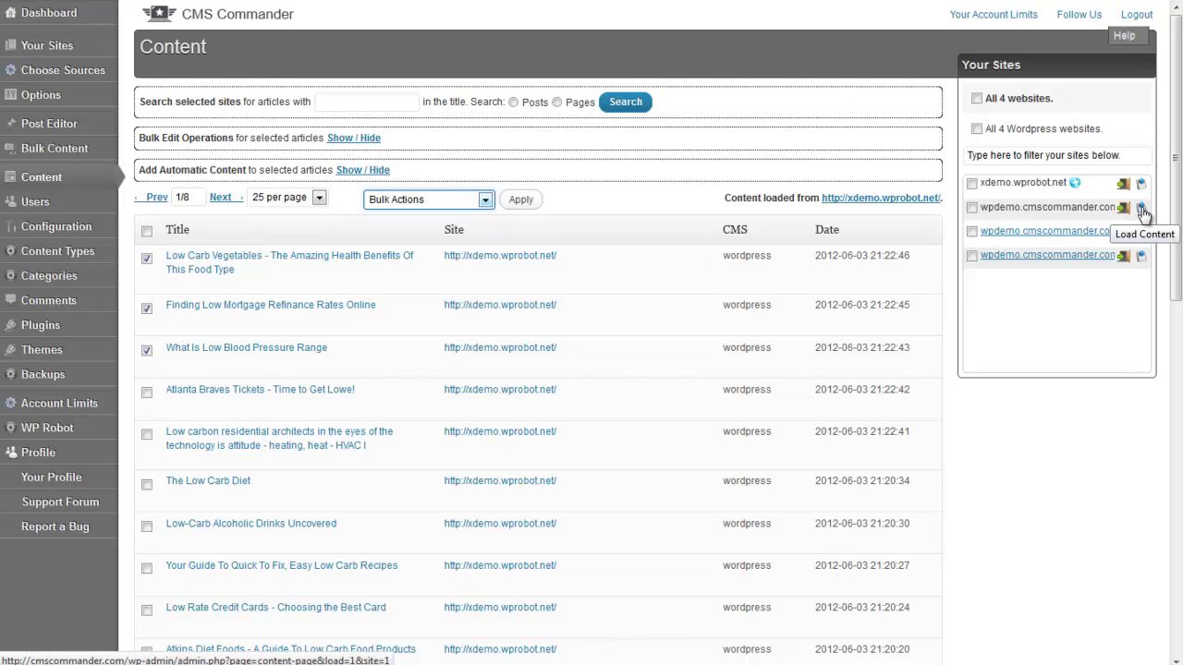
# Load wpdemo.cmscommander.com articles, then point out the title search and Bulk Edit Operations.
pyautogui.click(1142, 211)
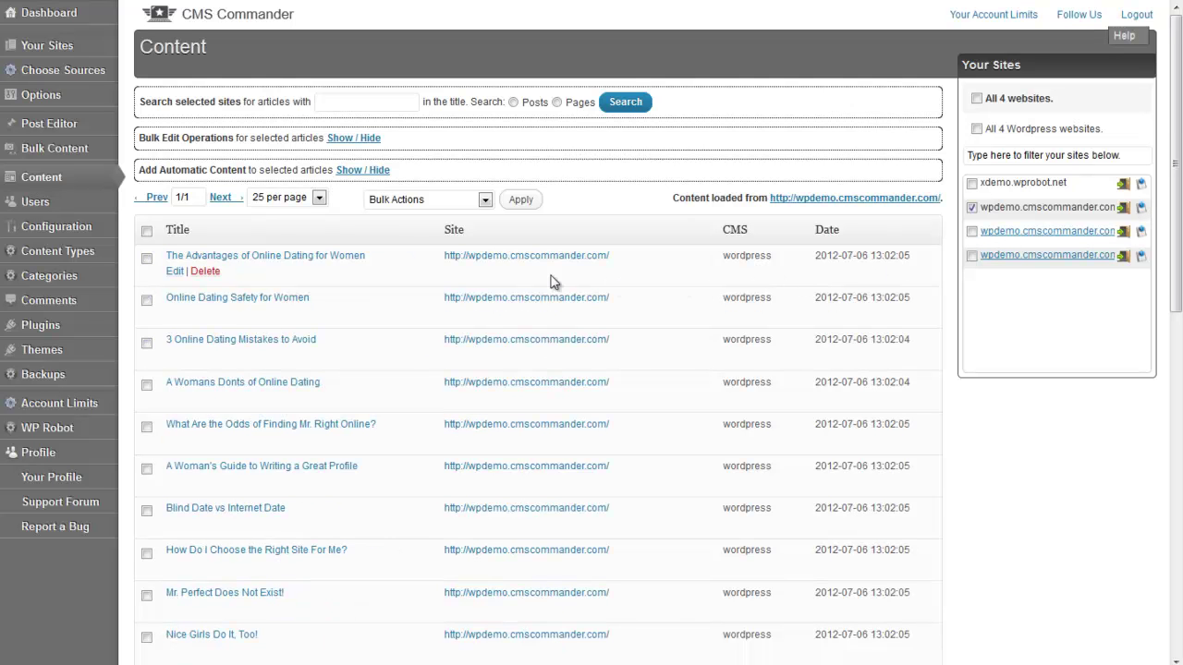
pyautogui.click(341, 103)
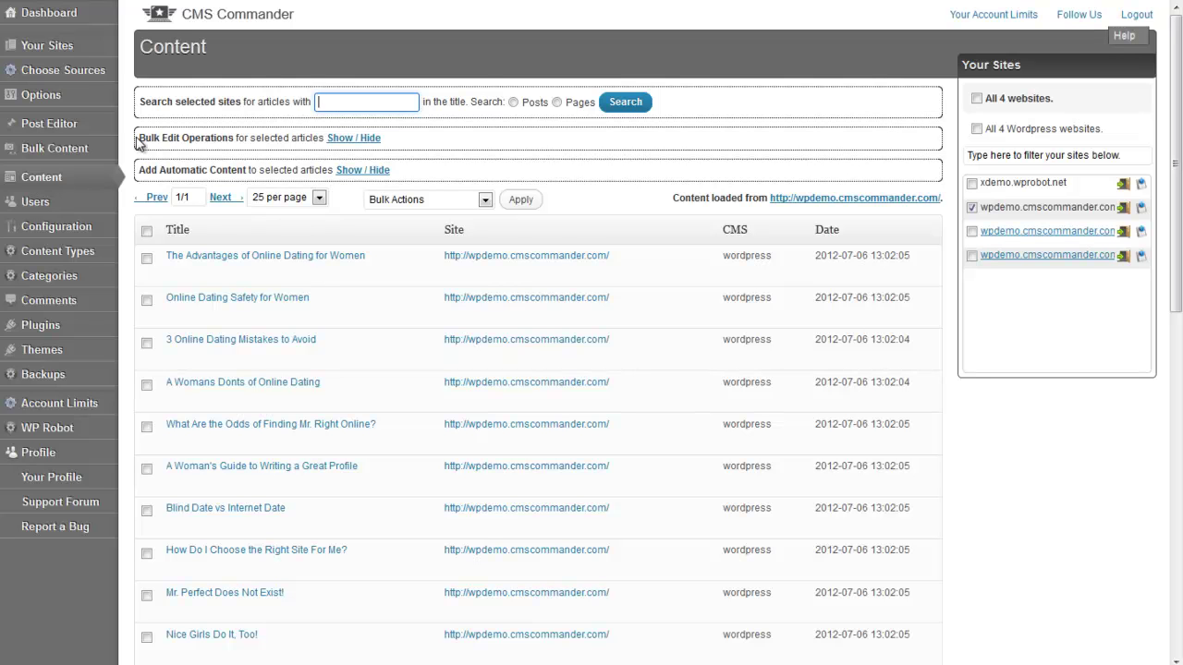
pyautogui.moveTo(137, 142); pyautogui.dragTo(226, 139)
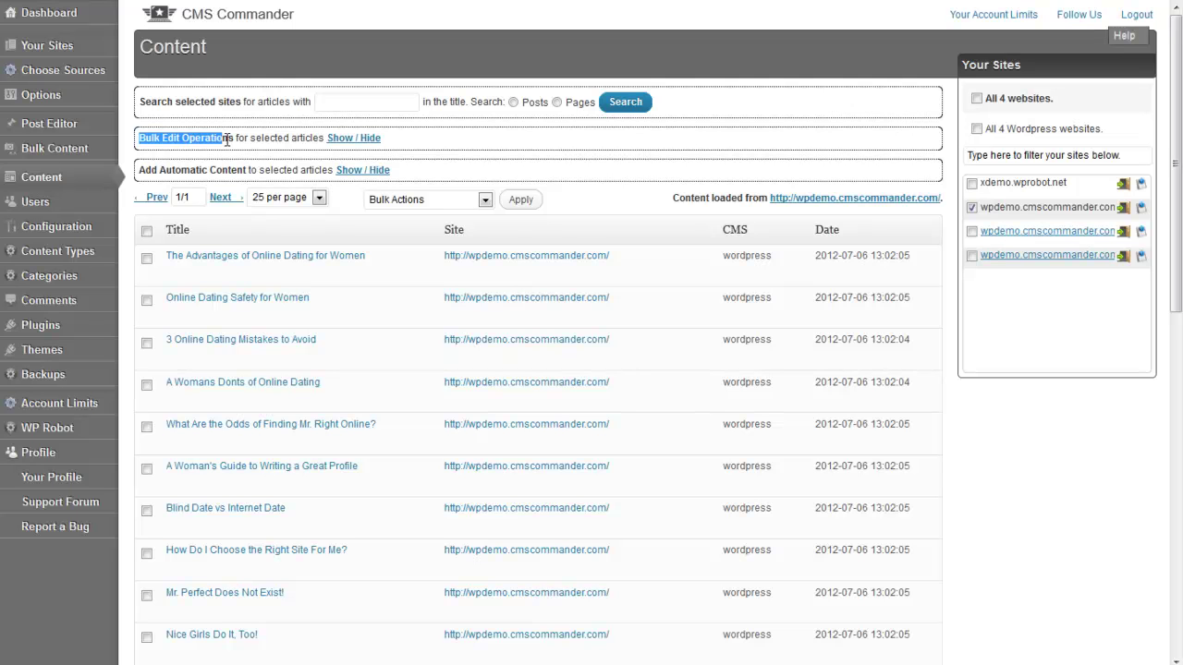
# Expand the Bulk Edit Operations options and select all wpdemo articles.
pyautogui.click(353, 148)
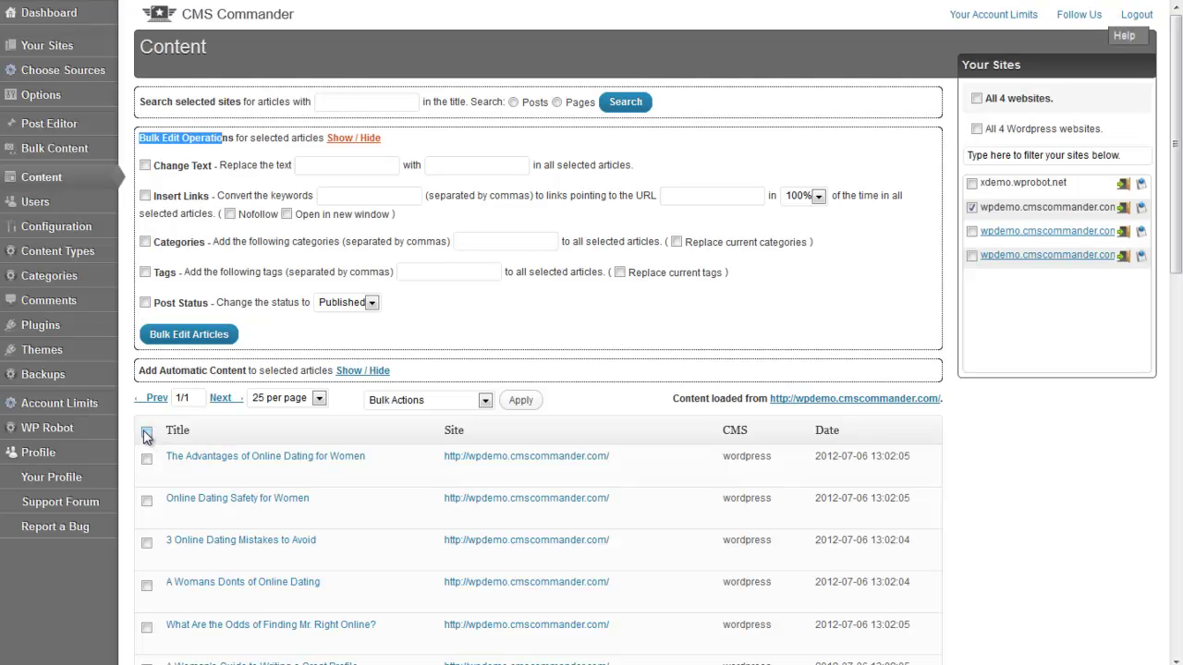
pyautogui.scroll(-5, 145, 436)
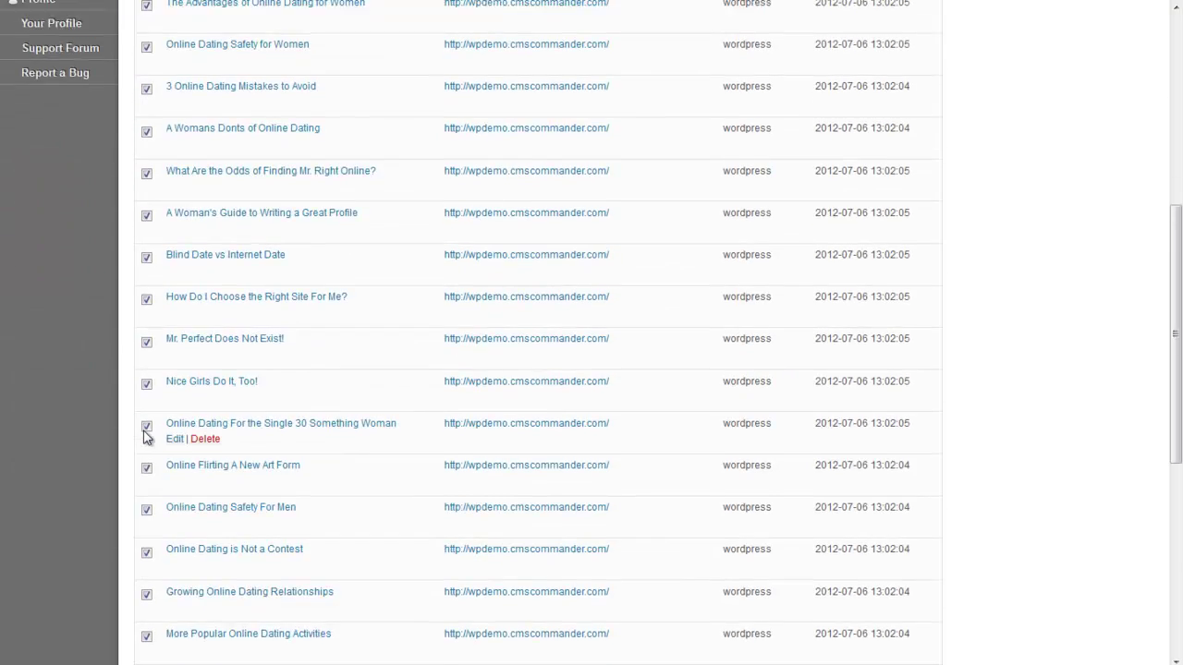
pyautogui.scroll(5, 145, 436)
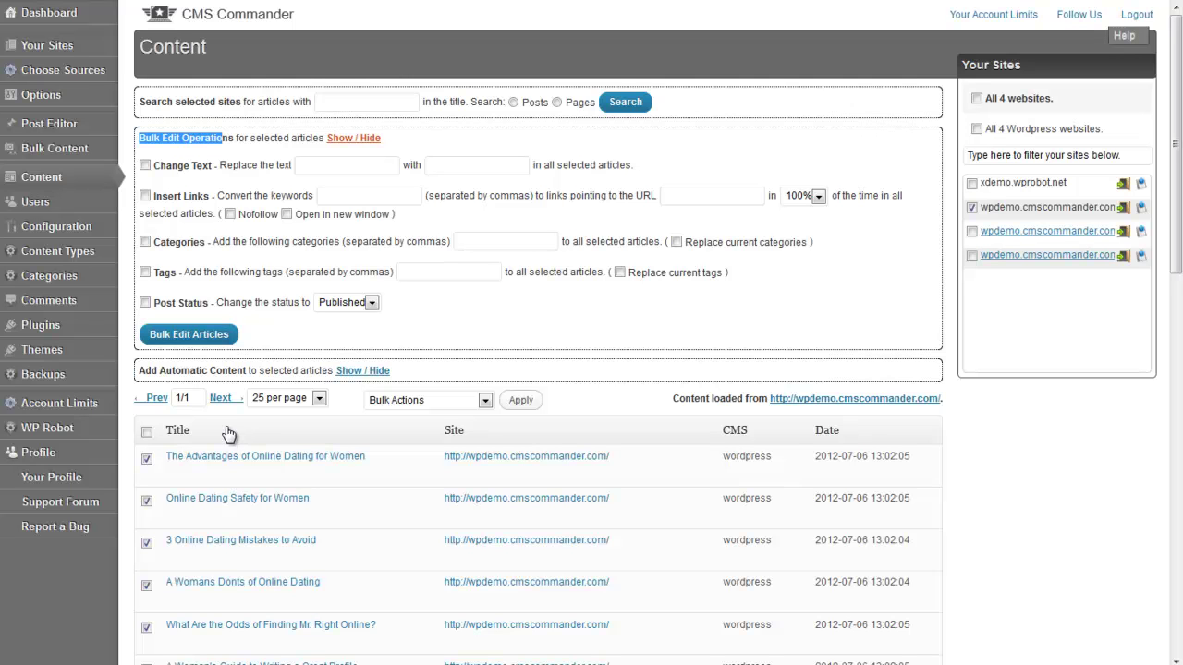
# Enable the Post Status, Tags, Categories and Change Text bulk edits.
pyautogui.doubleClick(165, 305)
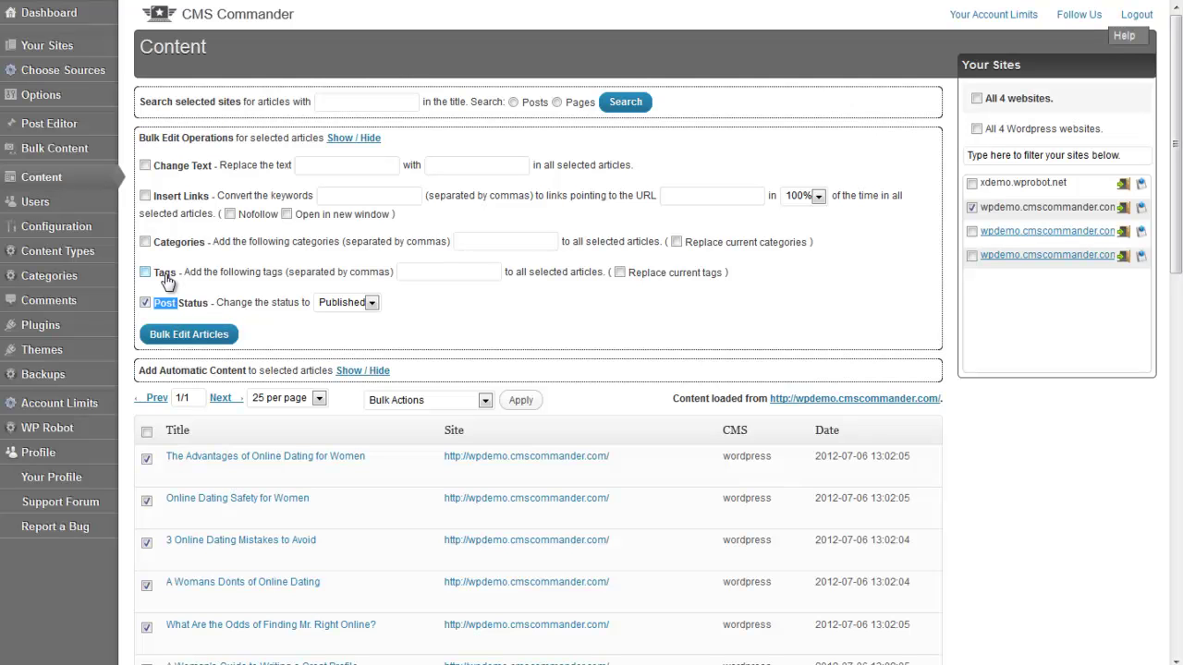
pyautogui.doubleClick(165, 275)
pyautogui.doubleClick(177, 246)
pyautogui.doubleClick(172, 172)
# Set Change Text to replace 'replacethis' with 'withthis', and enable Insert Links.
pyautogui.click(319, 166)
pyautogui.write('replacethis')
pyautogui.click(466, 167)
pyautogui.write('withthis')
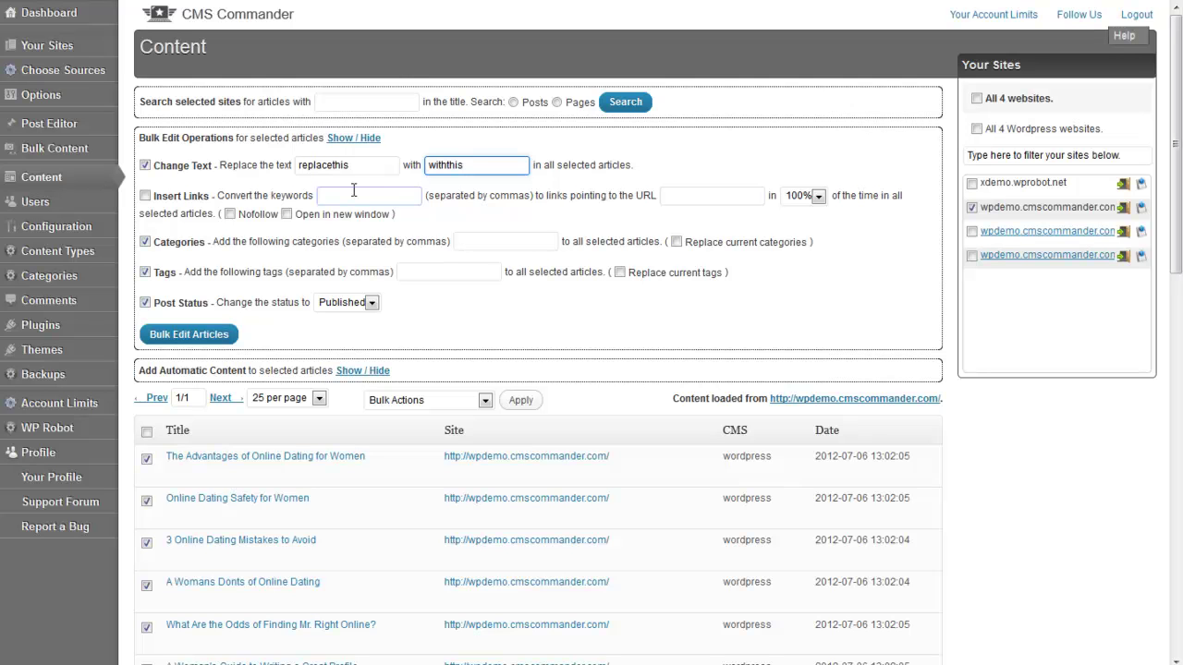
pyautogui.doubleClick(166, 203)
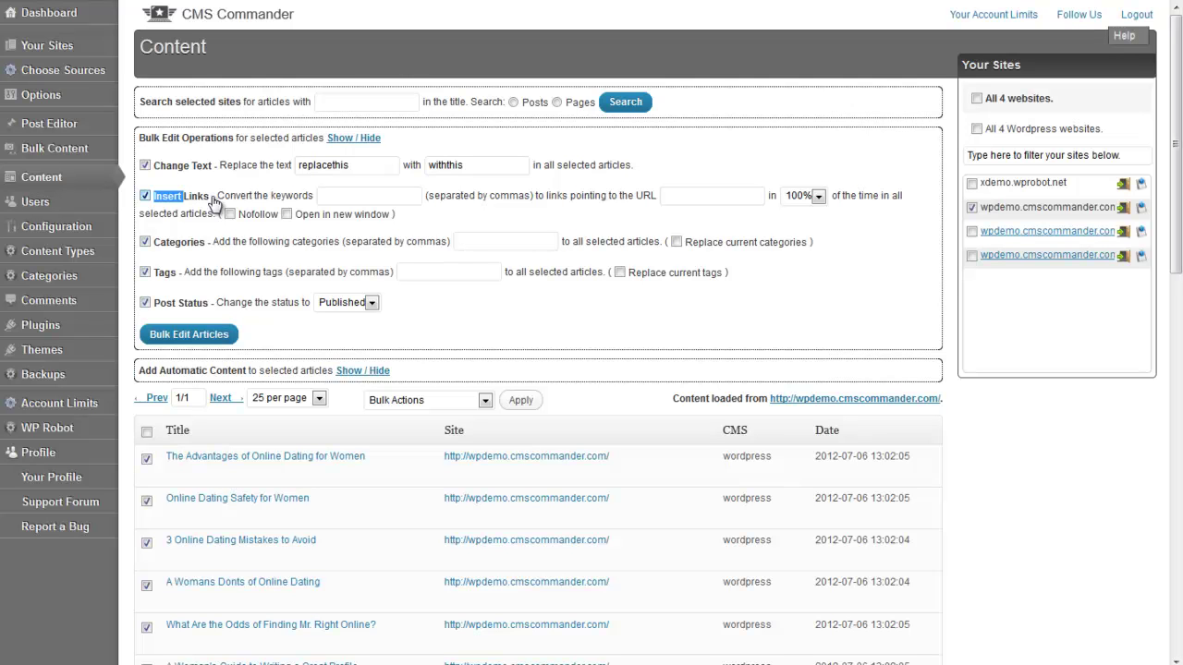
# Link the keyword 'keyword' to the affiliate URL //myaffiliatelink.com/.
pyautogui.click(339, 198)
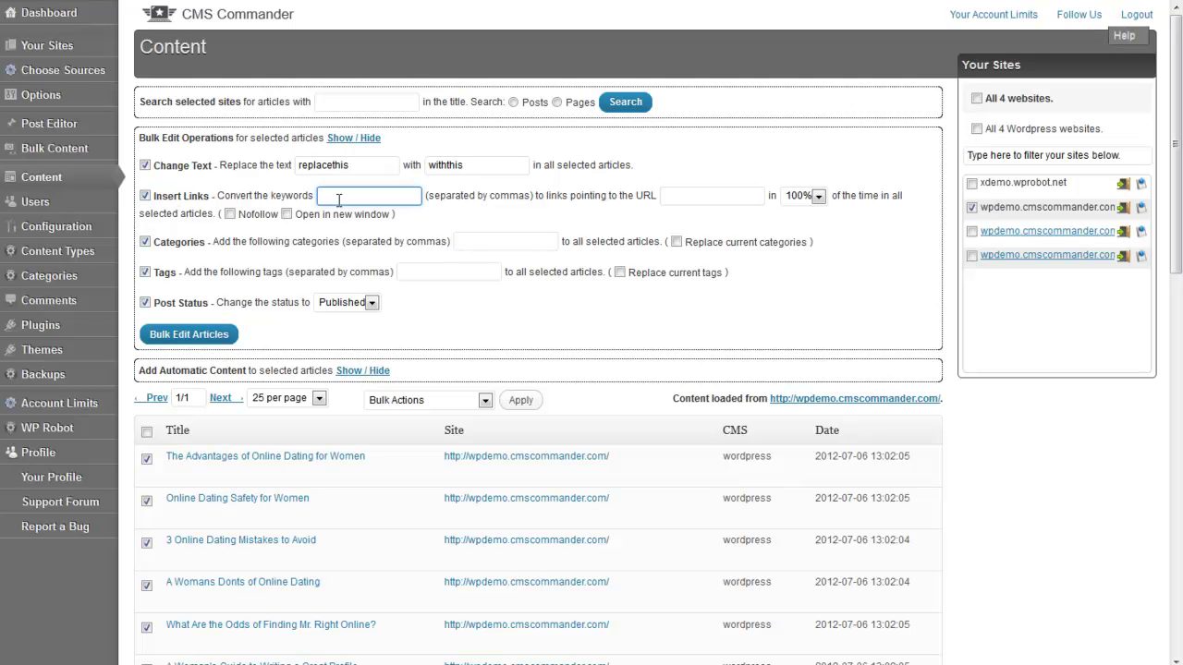
pyautogui.write('keyword')
pyautogui.click(693, 191)
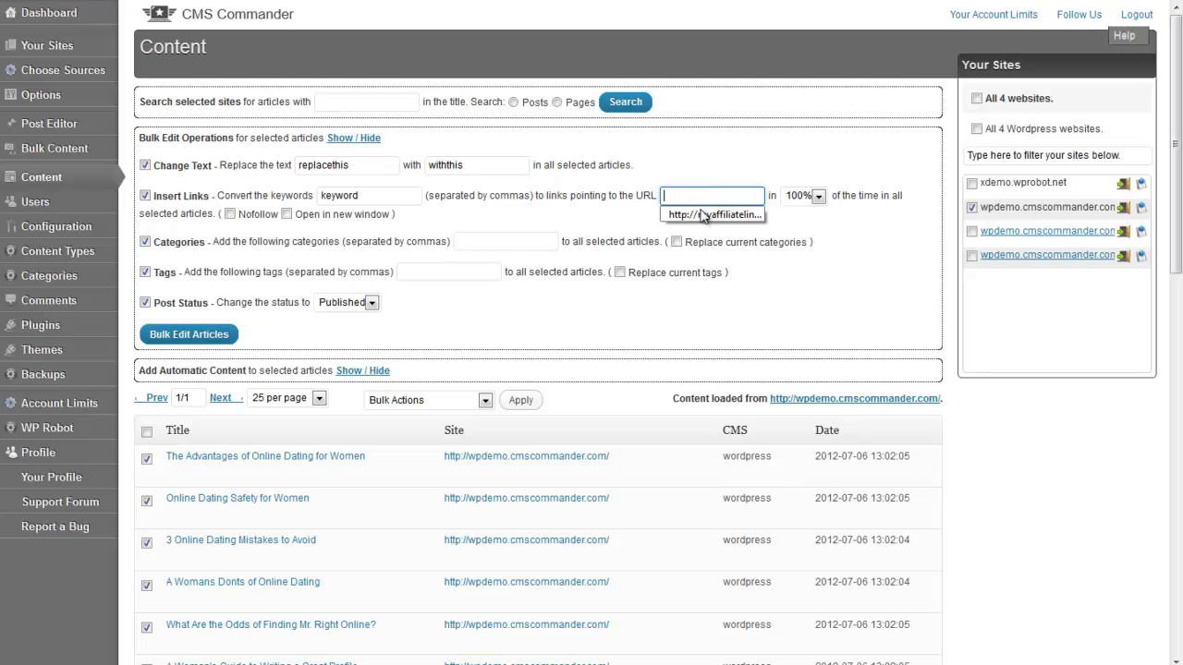
pyautogui.click(708, 218)
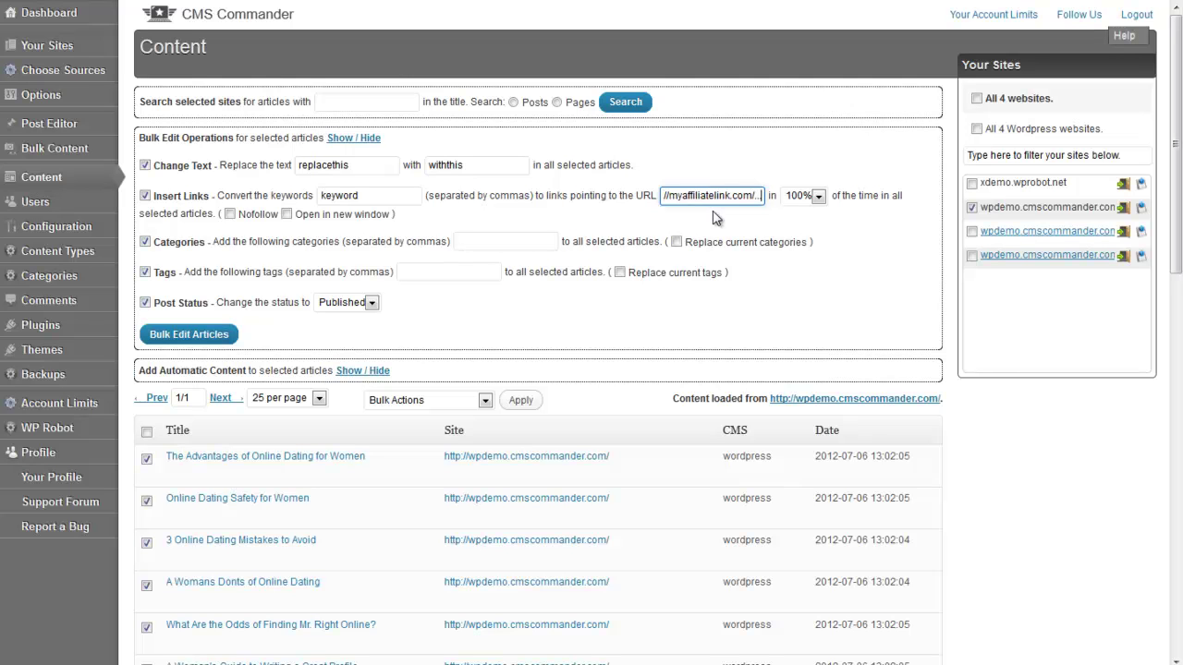
# Insert the links in 50% of articles, nofollow, opening in a new window.
pyautogui.click(813, 198)
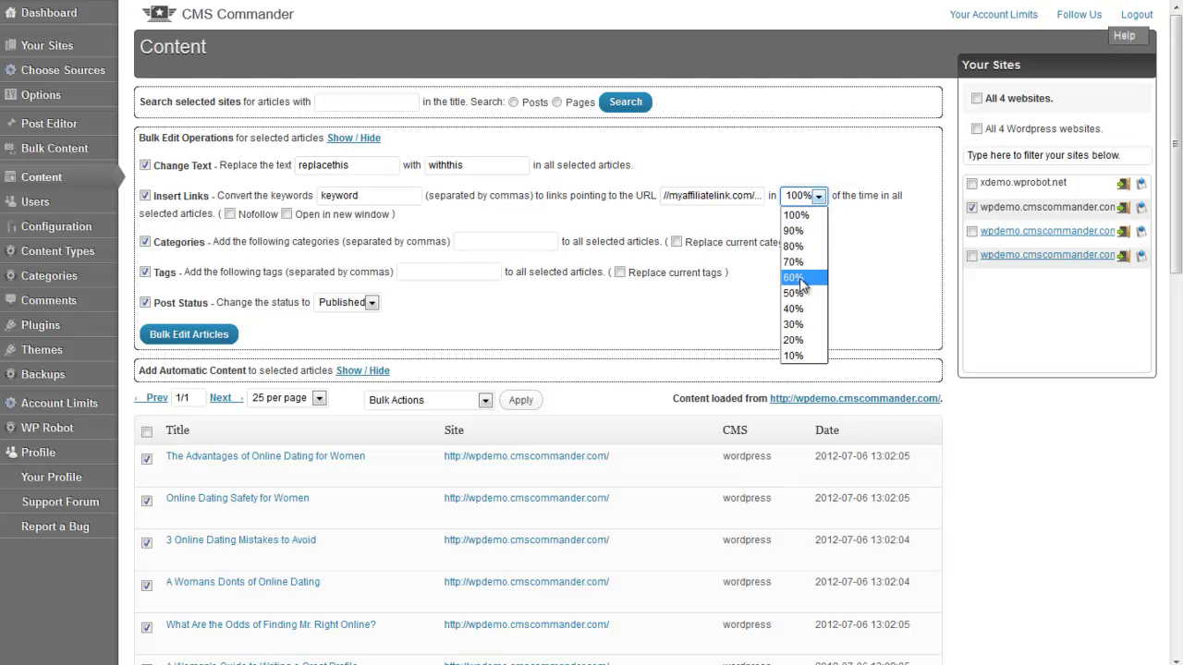
pyautogui.click(804, 294)
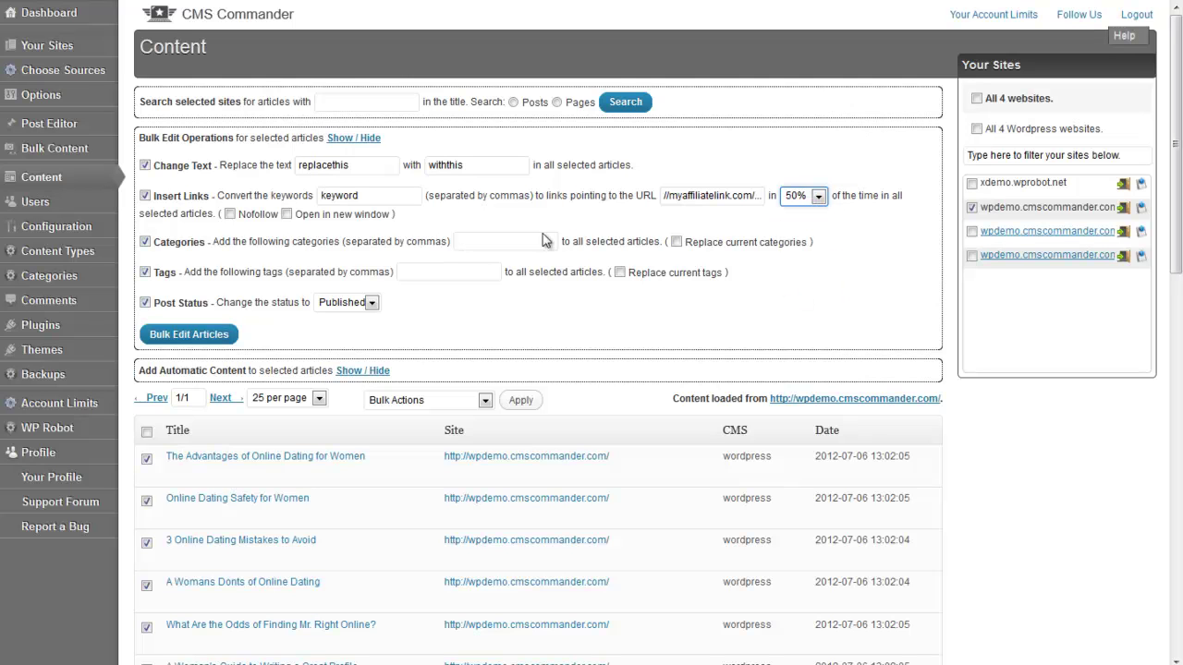
pyautogui.click(251, 215)
pyautogui.click(329, 216)
pyautogui.moveTo(183, 529)
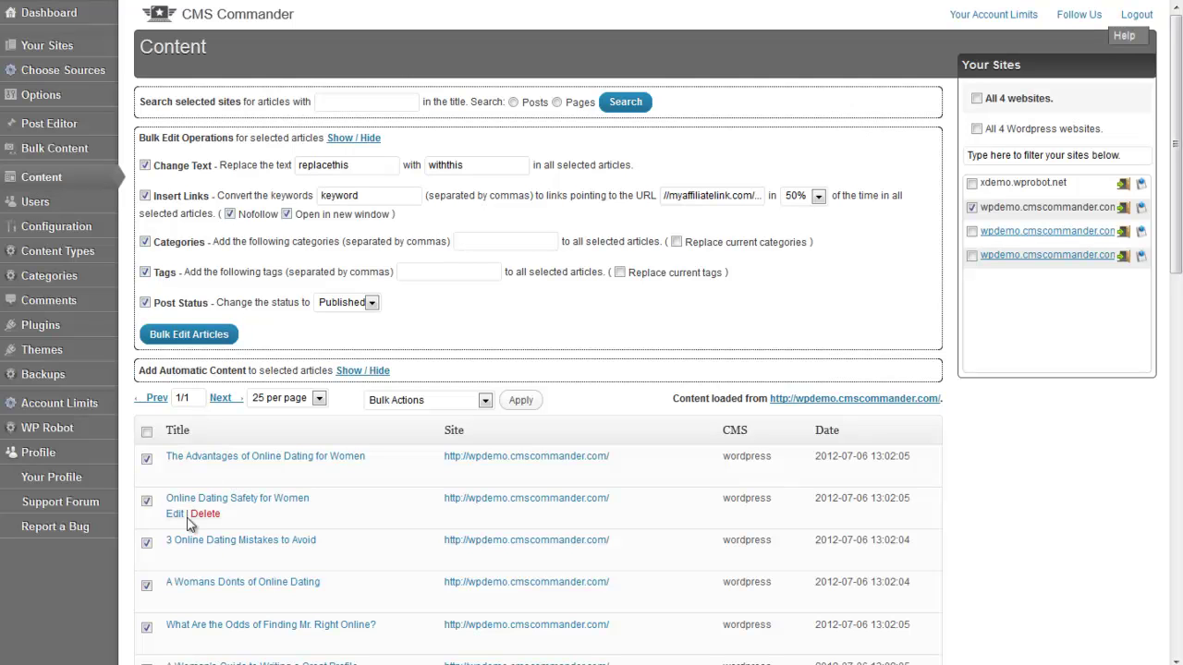